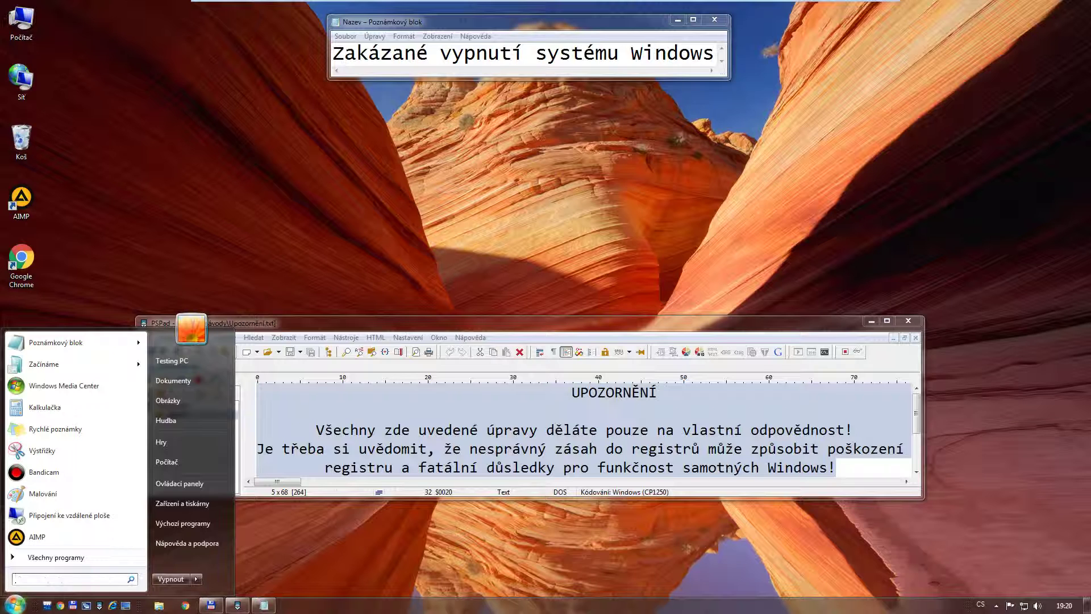
Open the Registry Editor (regedit) and expand the HKEY_CURRENT_USER branch.
{"action": "type", "text": "regedit"}
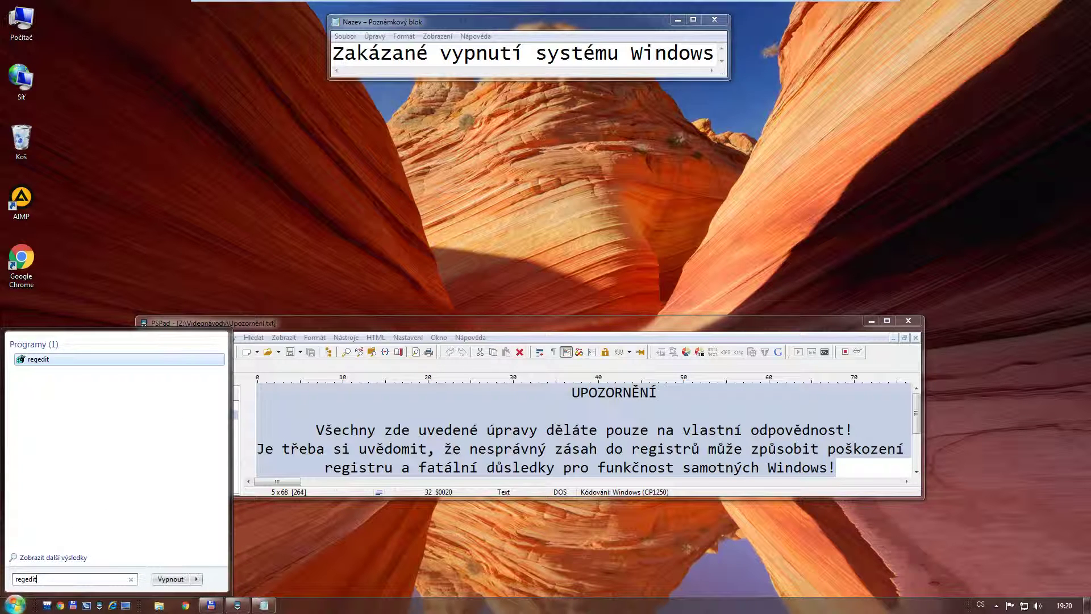
{"action": "key", "text": "Return"}
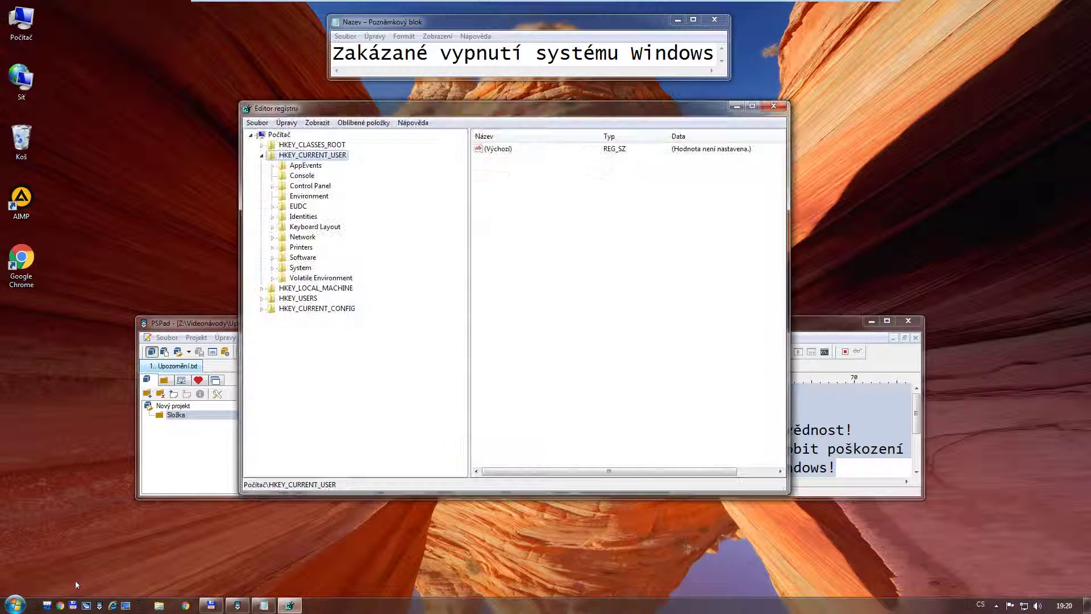
{"action": "left_click", "coordinate": [262, 156]}
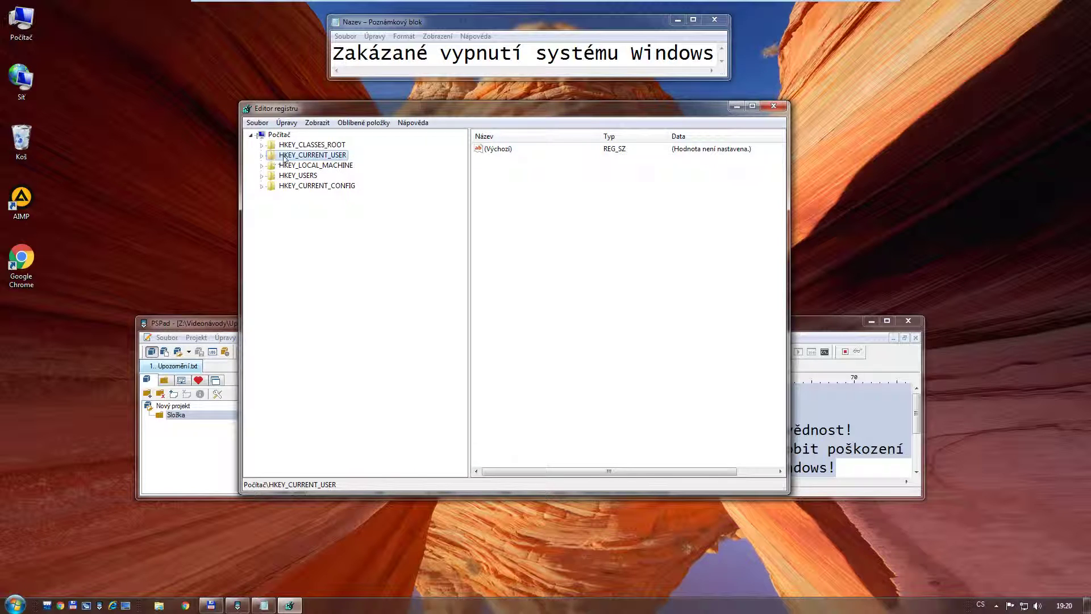
{"action": "left_click", "coordinate": [261, 155]}
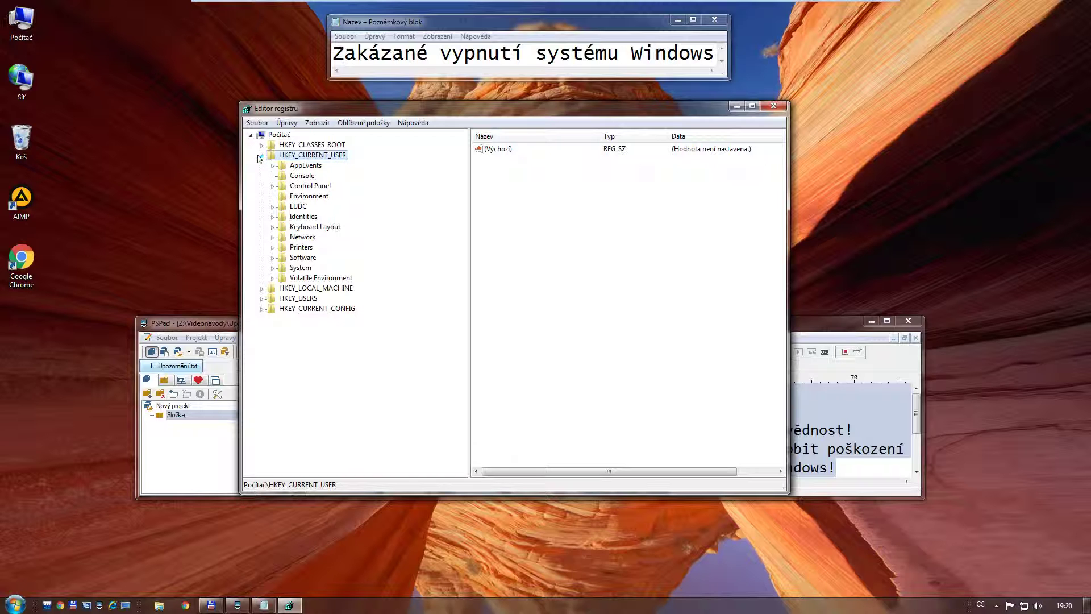
Navigate within HKEY_CURRENT_USER to Software\Microsoft\Windows\CurrentVersion and select the Policies key.
{"action": "left_click", "coordinate": [272, 258]}
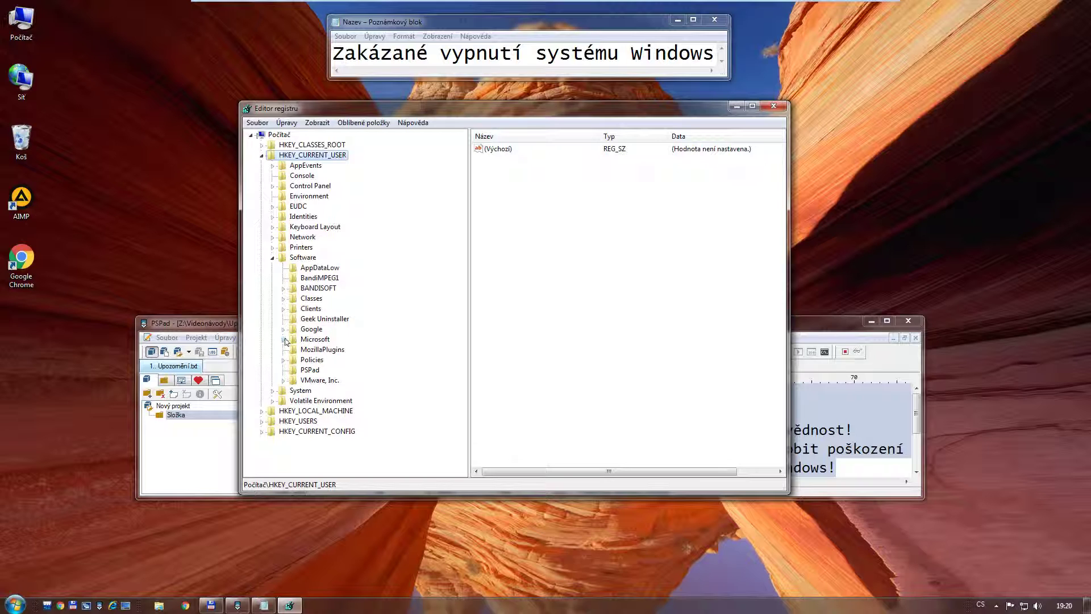
{"action": "left_click", "coordinate": [283, 339]}
{"action": "scroll", "coordinate": [307, 370], "scroll_direction": "down", "scroll_amount": 2}
{"action": "scroll", "coordinate": [307, 371], "scroll_direction": "down", "scroll_amount": 3}
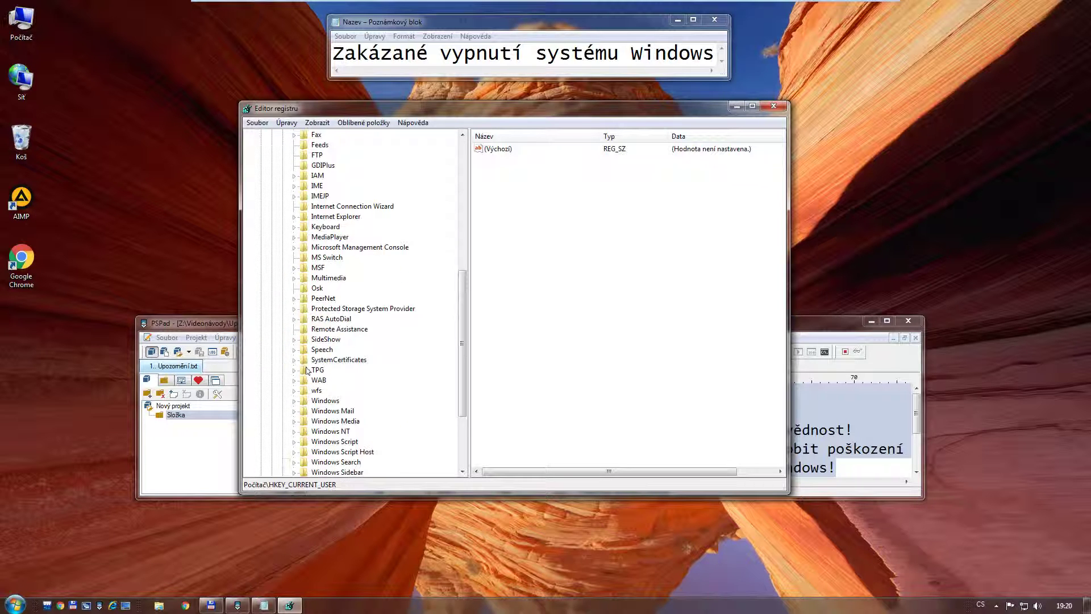
{"action": "left_click", "coordinate": [294, 371]}
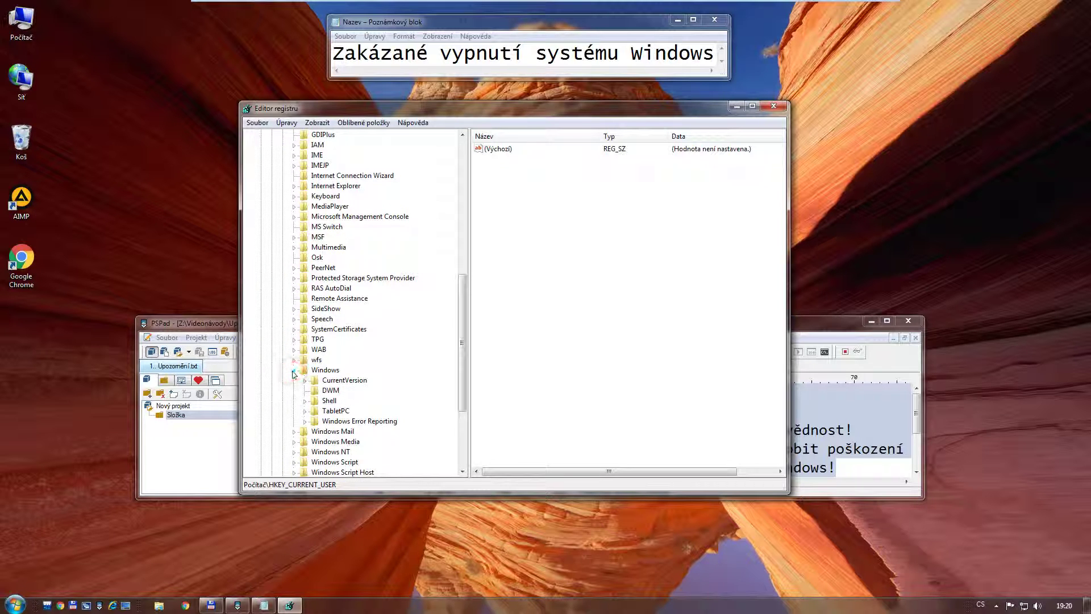
{"action": "left_click", "coordinate": [311, 380]}
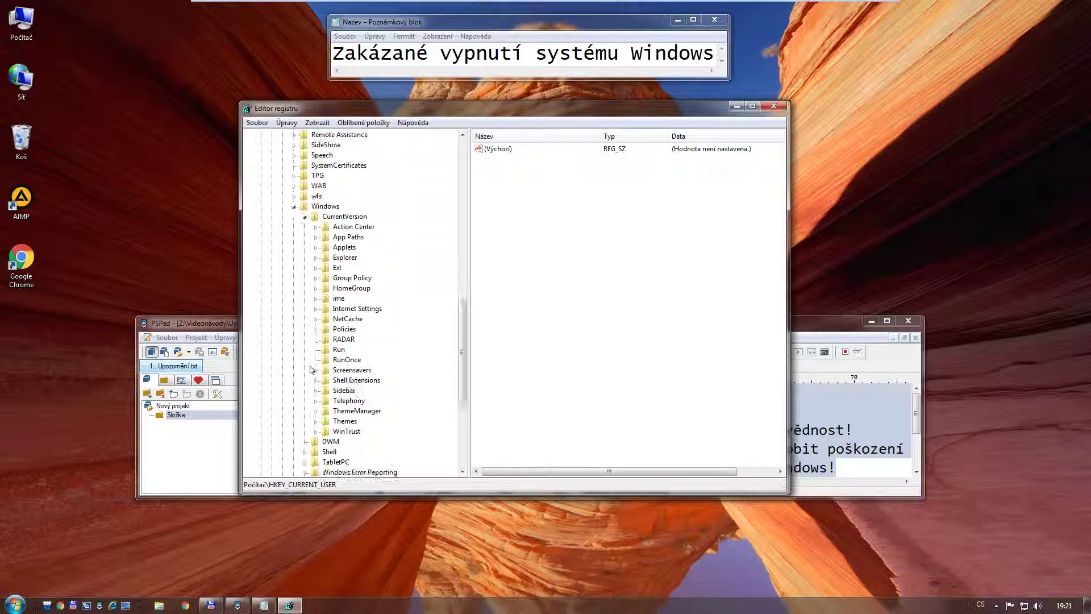
{"action": "left_click", "coordinate": [337, 329]}
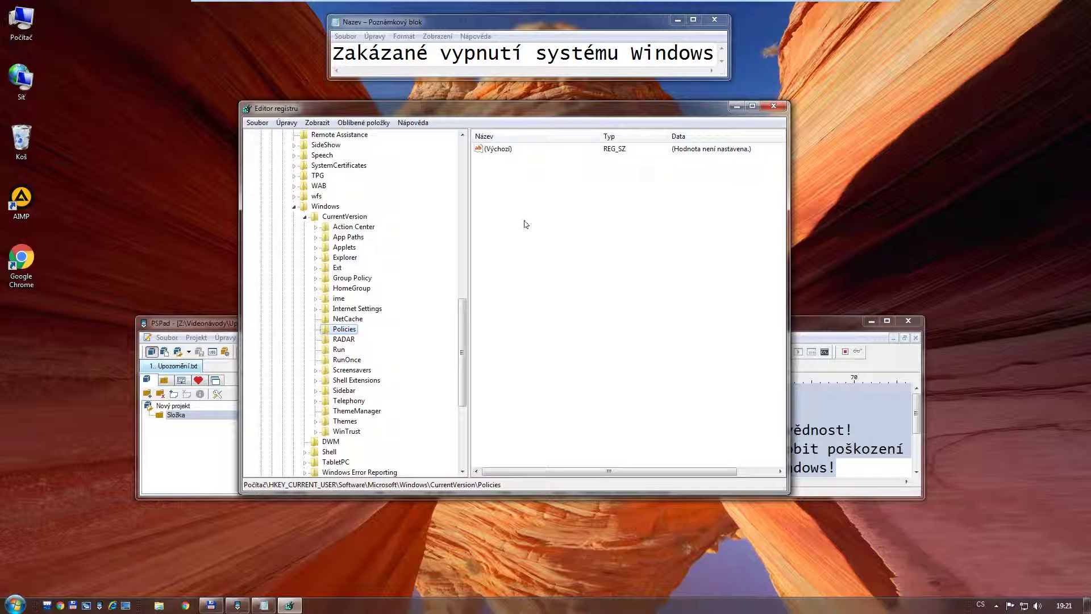
Create a new subkey named Explorer under the Policies key.
{"action": "right_click", "coordinate": [349, 330]}
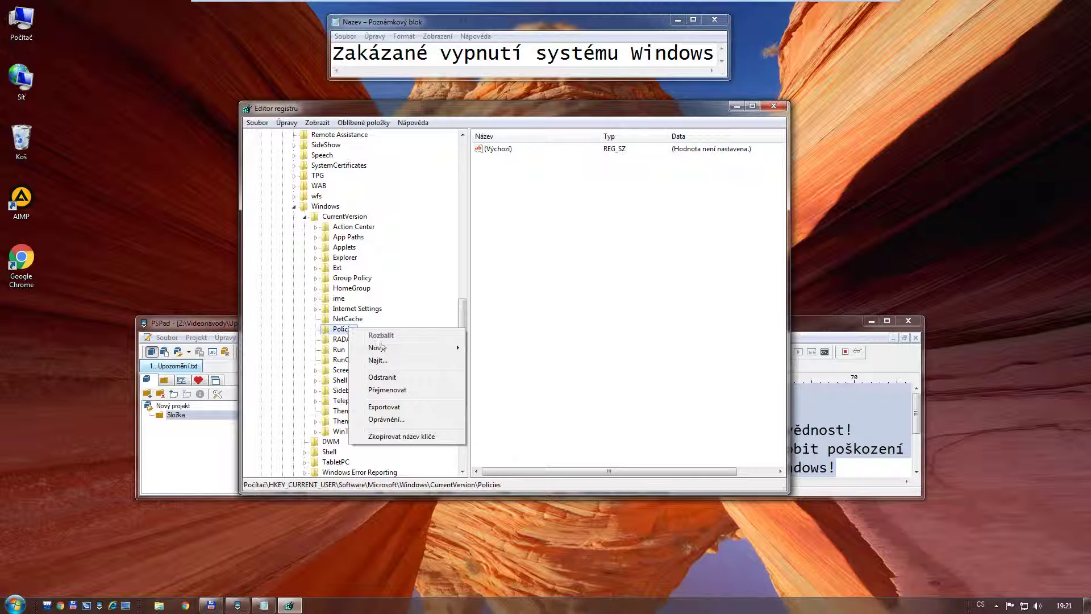
{"action": "mouse_move", "coordinate": [378, 348]}
{"action": "left_click", "coordinate": [503, 348]}
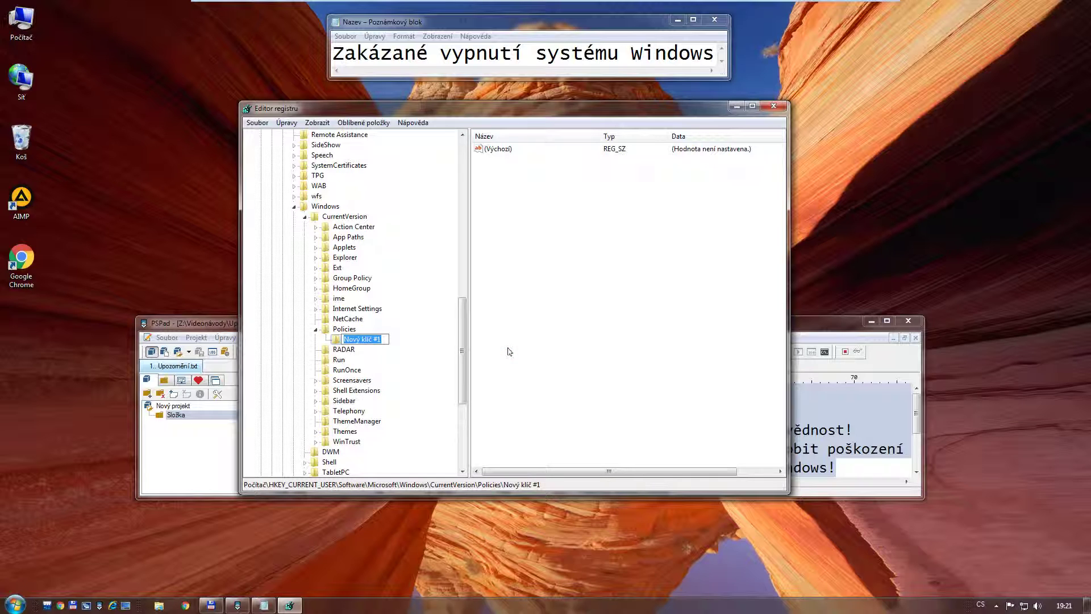
{"action": "type", "text": "Explorer"}
{"action": "key", "text": "Return"}
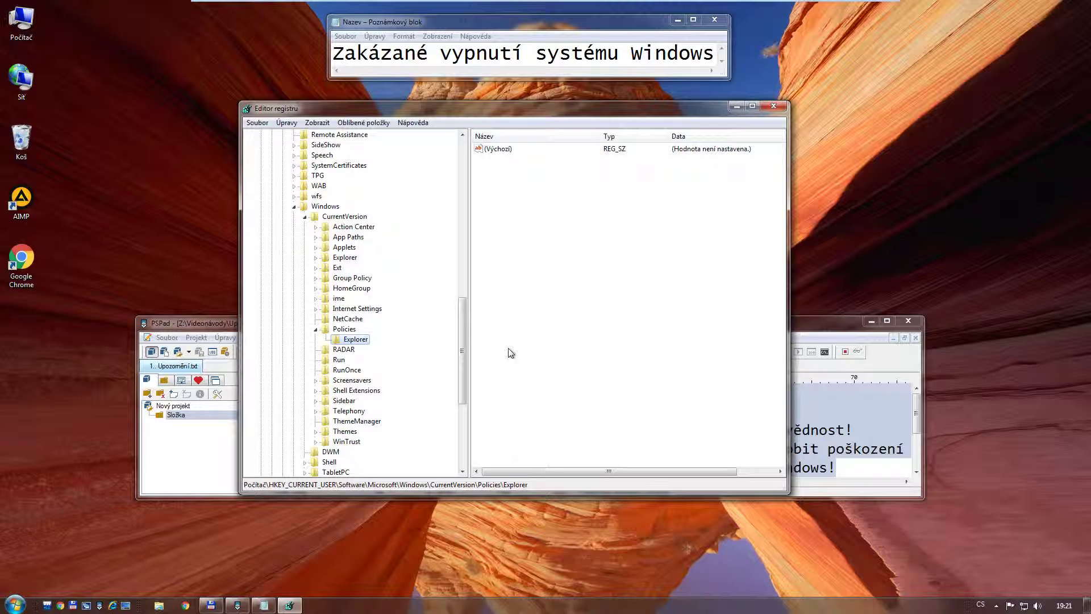
Create a 32-bit DWORD value named NoClose in the Policies\Explorer key.
{"action": "left_click", "coordinate": [531, 304]}
{"action": "right_click", "coordinate": [506, 204]}
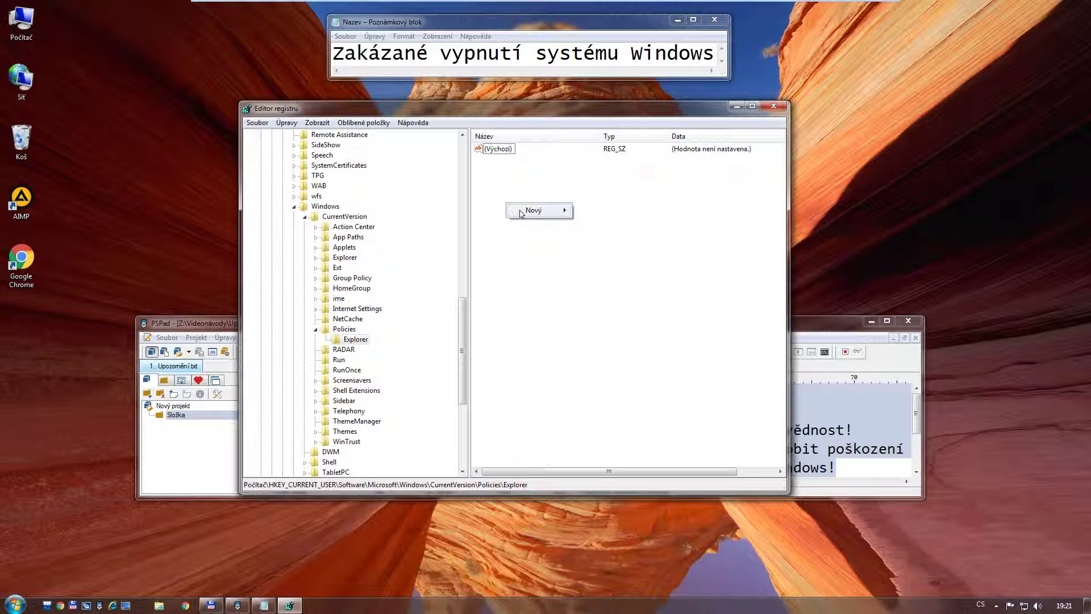
{"action": "mouse_move", "coordinate": [523, 212]}
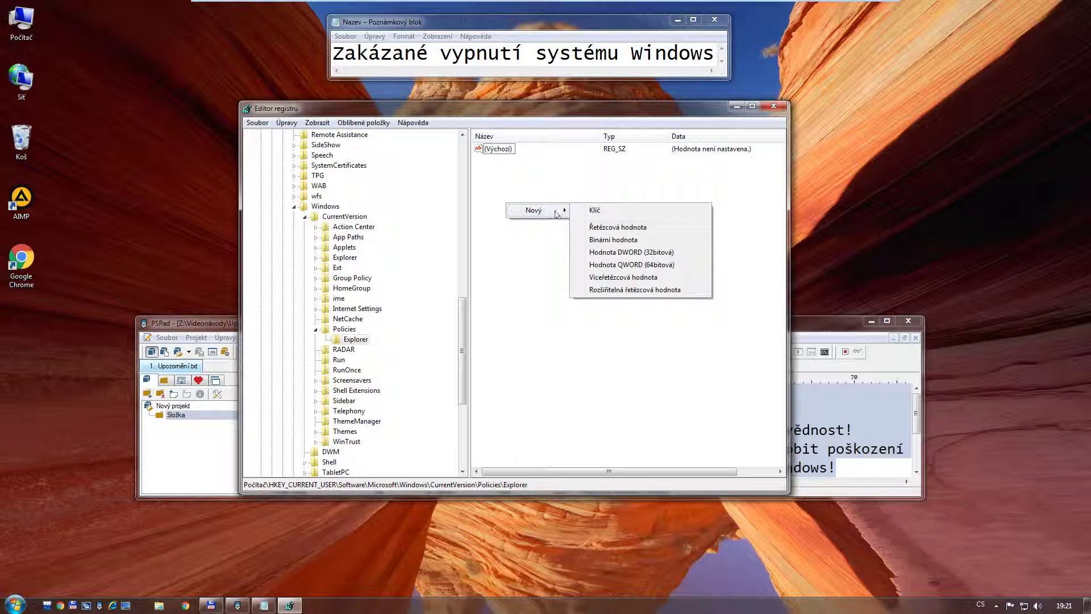
{"action": "left_click", "coordinate": [675, 254]}
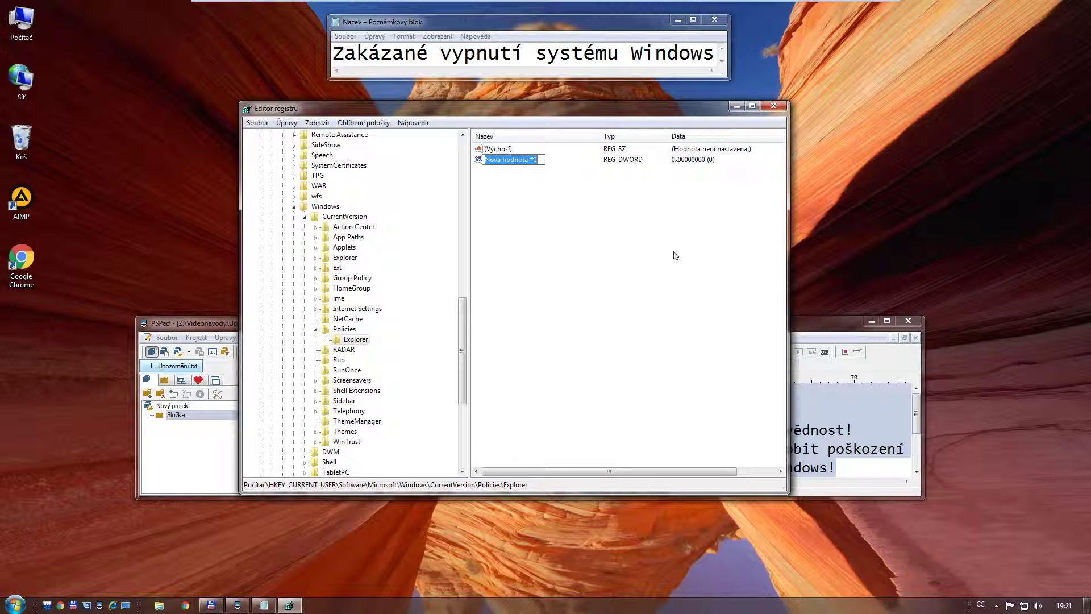
{"action": "type", "text": "NoClose"}
{"action": "key", "text": "Return"}
Set the data of the NoClose value to 1.
{"action": "key", "text": "Return"}
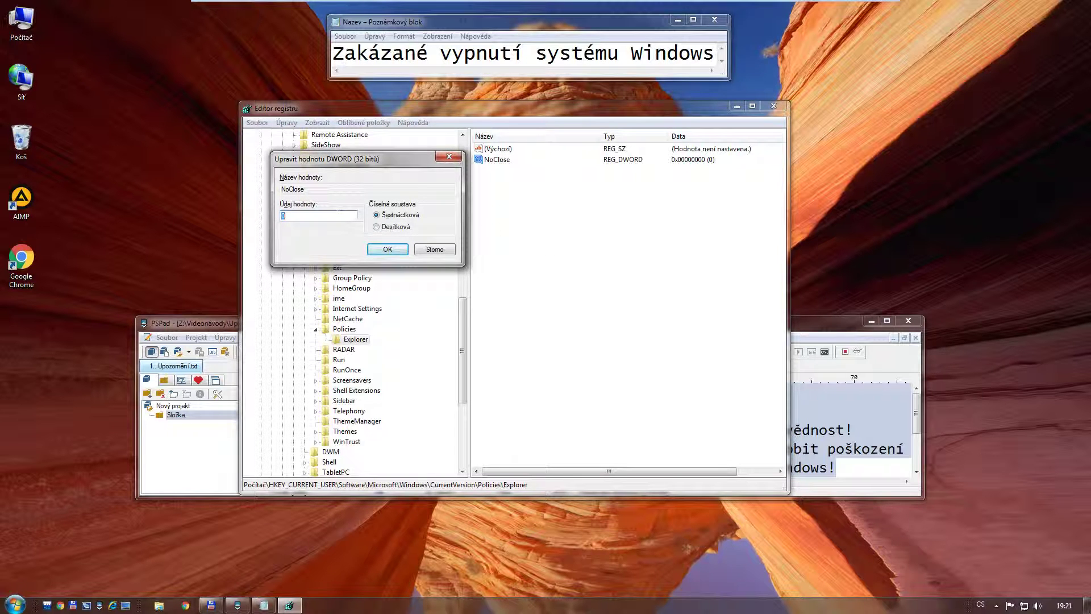
{"action": "type", "text": "1"}
{"action": "left_click", "coordinate": [388, 249]}
{"action": "left_click", "coordinate": [14, 594]}
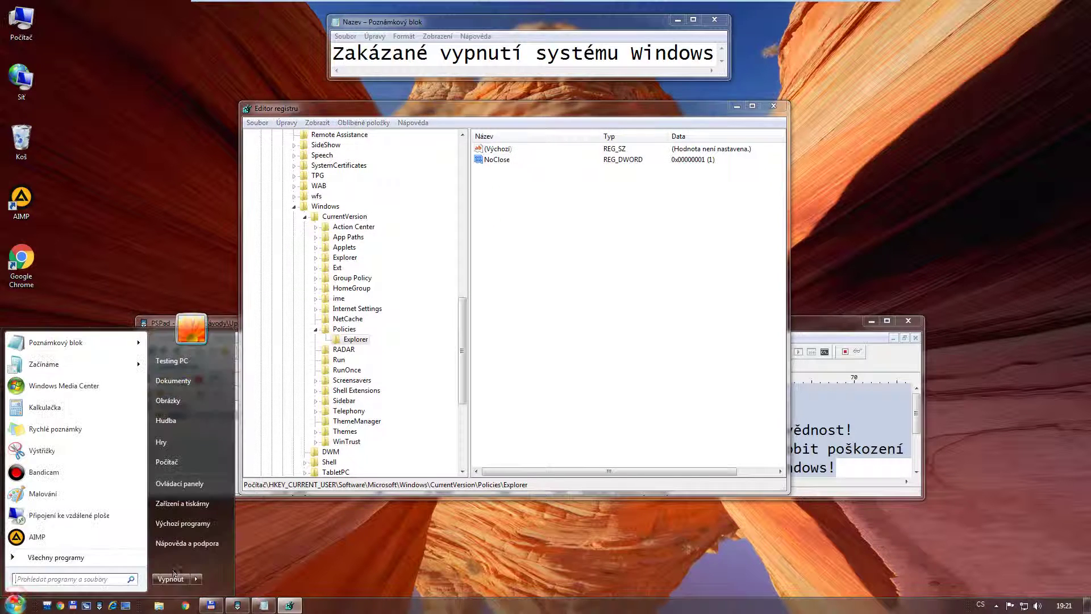
{"action": "left_click", "coordinate": [512, 224]}
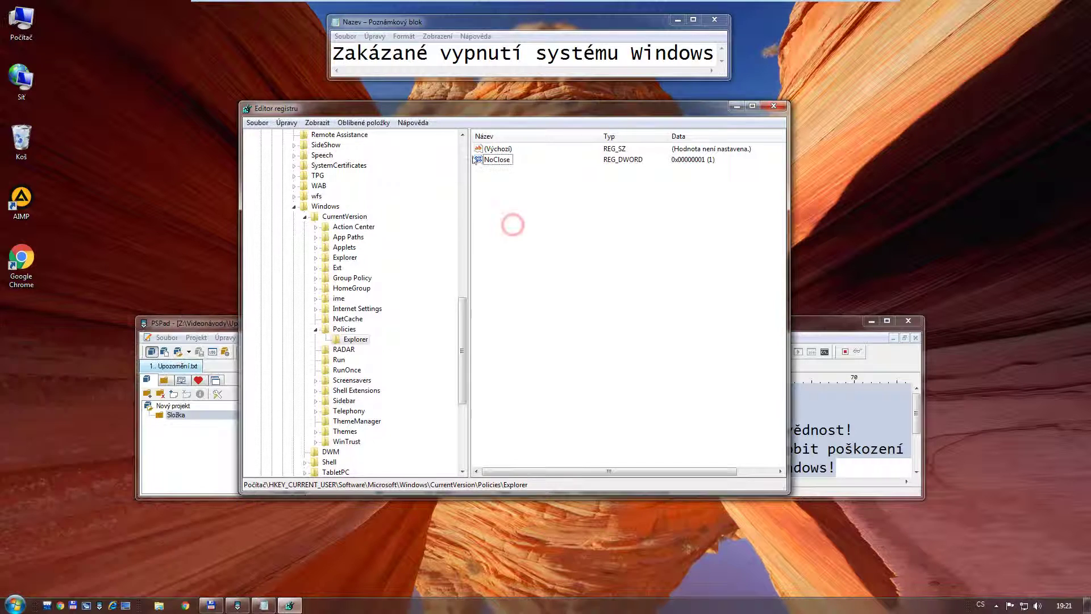
{"action": "mouse_move", "coordinate": [349, 5]}
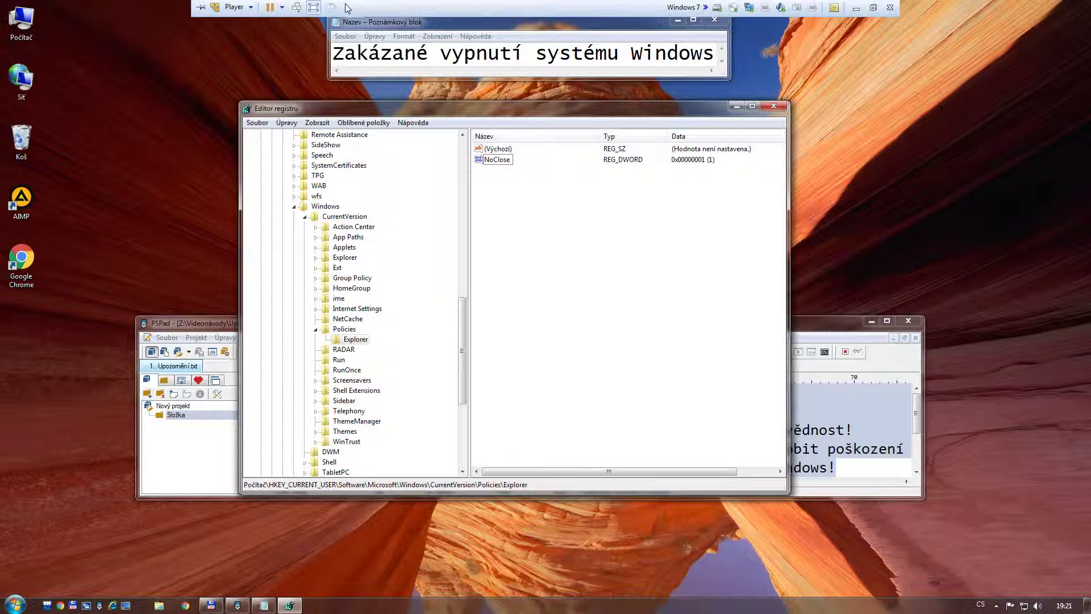
{"action": "left_click", "coordinate": [282, 6]}
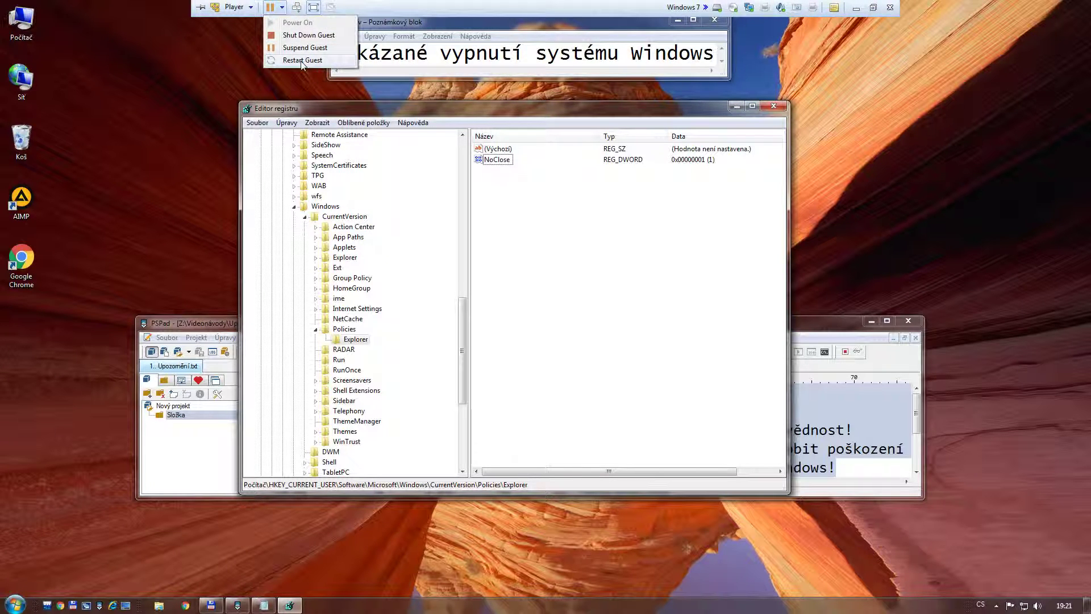
{"action": "left_click", "coordinate": [158, 153]}
Restart Windows and save the changes to Nazev.txt when closing the open programs.
{"action": "left_click", "coordinate": [14, 603]}
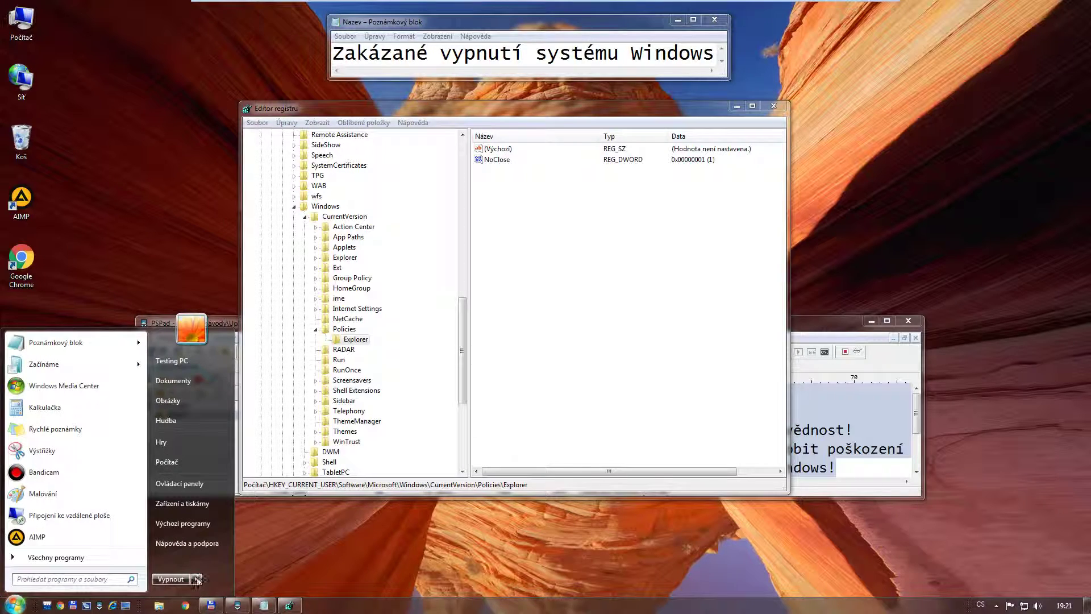
{"action": "mouse_move", "coordinate": [196, 578]}
{"action": "left_click", "coordinate": [238, 560]}
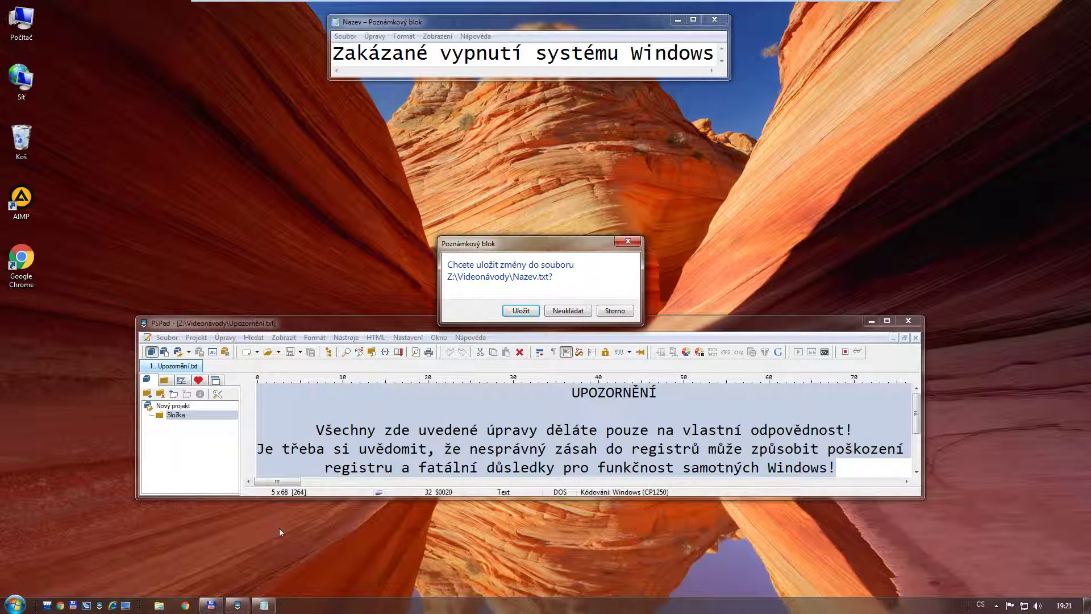
{"action": "left_click", "coordinate": [519, 312]}
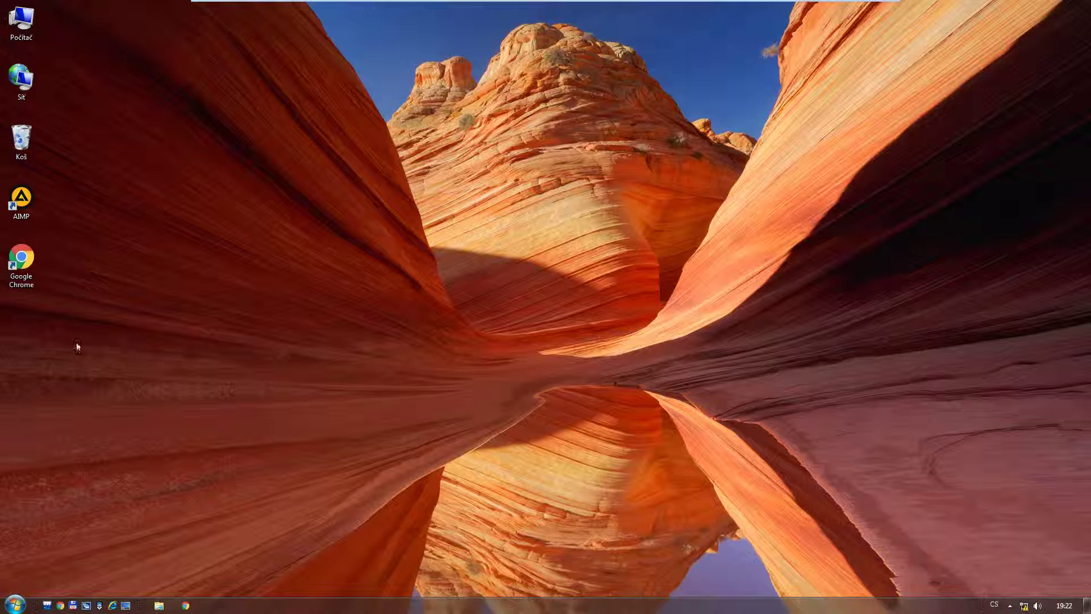
Check which shutdown and session options the Start menu offers after the restart.
{"action": "left_click", "coordinate": [17, 606]}
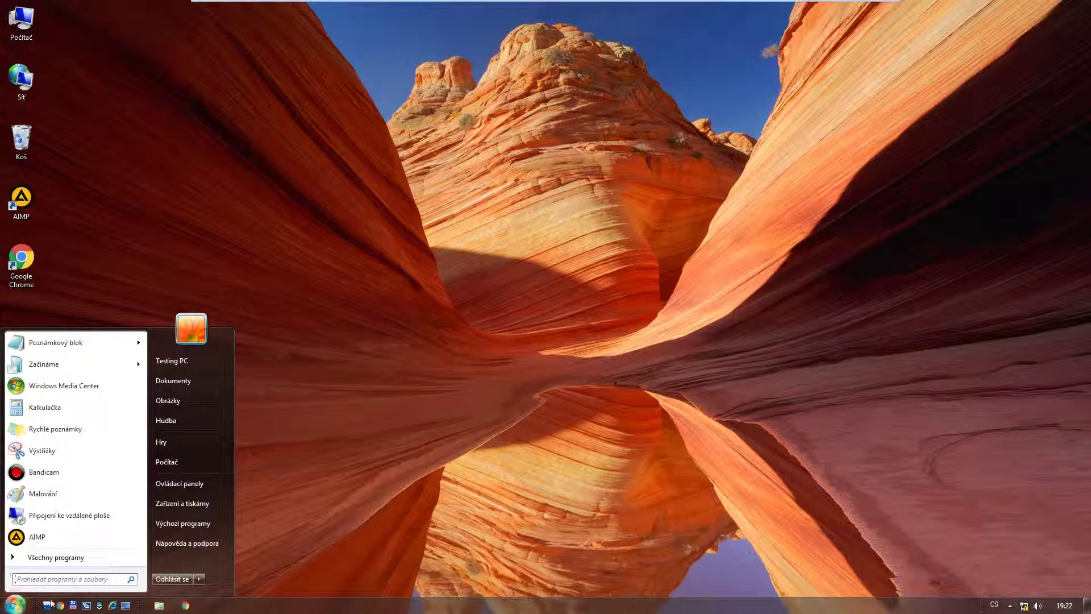
{"action": "left_click", "coordinate": [198, 578]}
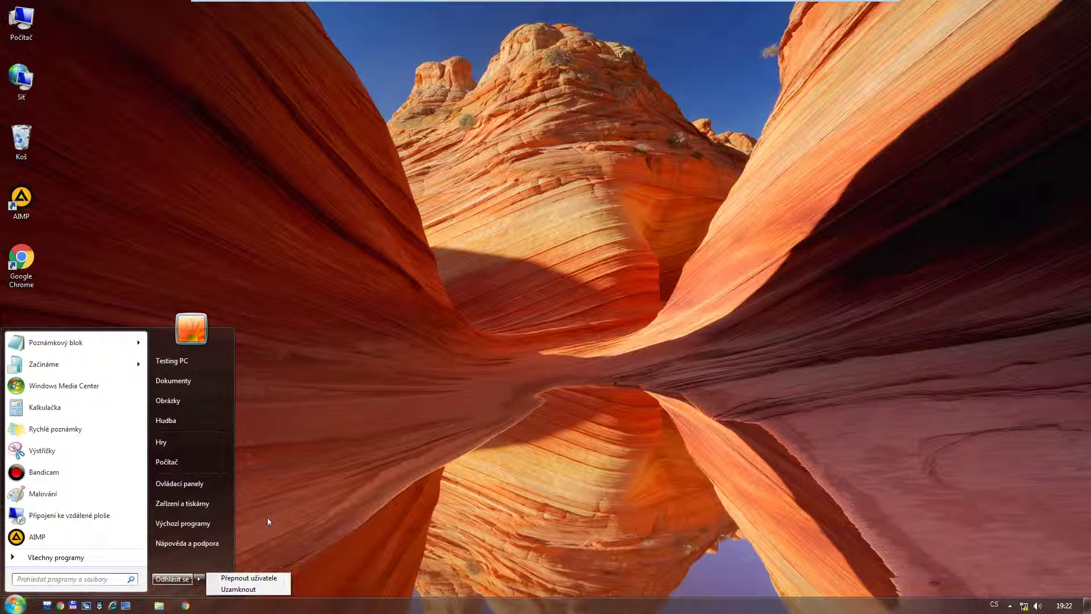
{"action": "left_click", "coordinate": [102, 577]}
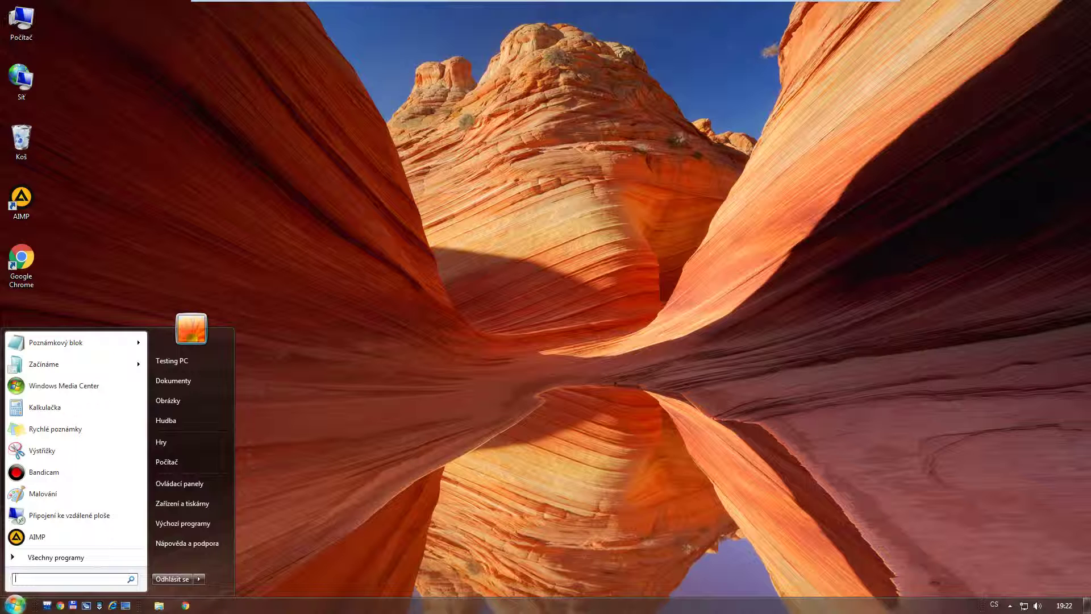
Open the Registry Editor (regedit) again.
{"action": "type", "text": "re"}
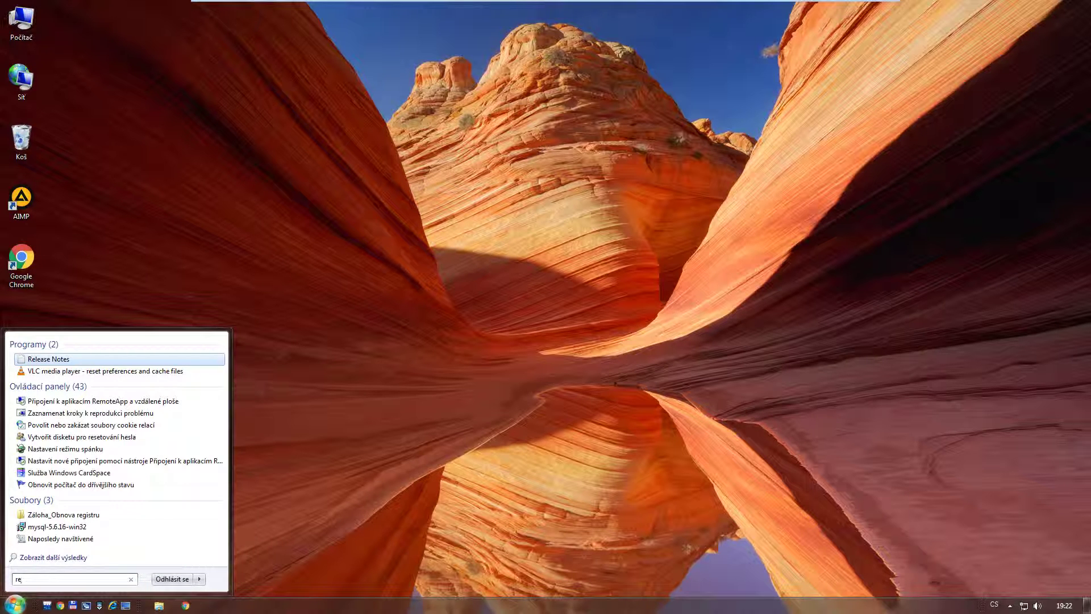
{"action": "type", "text": "gedit"}
{"action": "key", "text": "Return"}
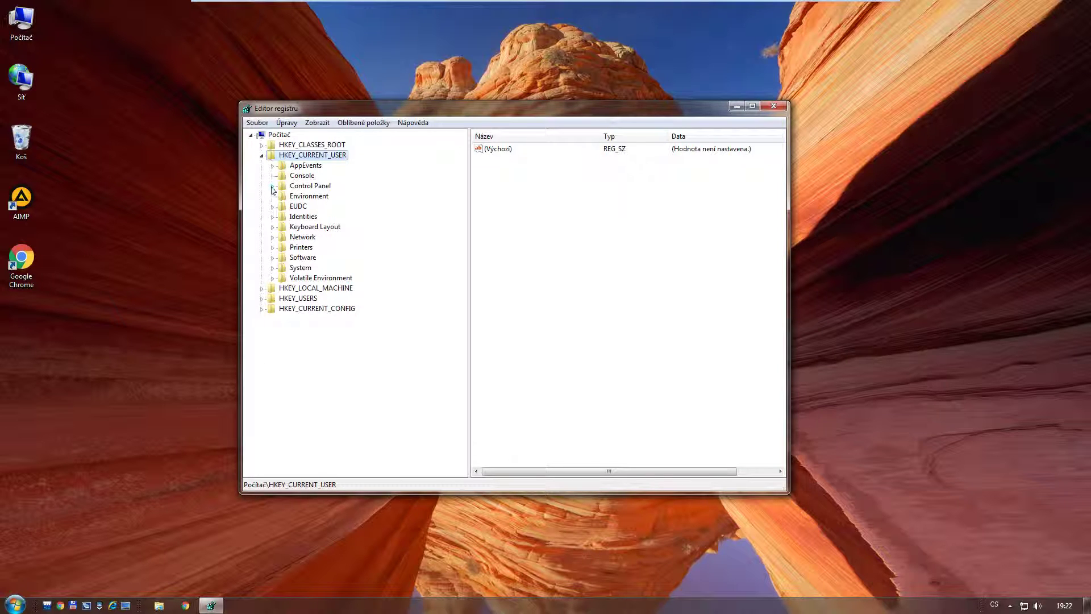
Navigate to HKEY_CURRENT_USER\Software\Microsoft\Windows\CurrentVersion\Policies and select its Explorer subkey.
{"action": "left_click", "coordinate": [273, 258]}
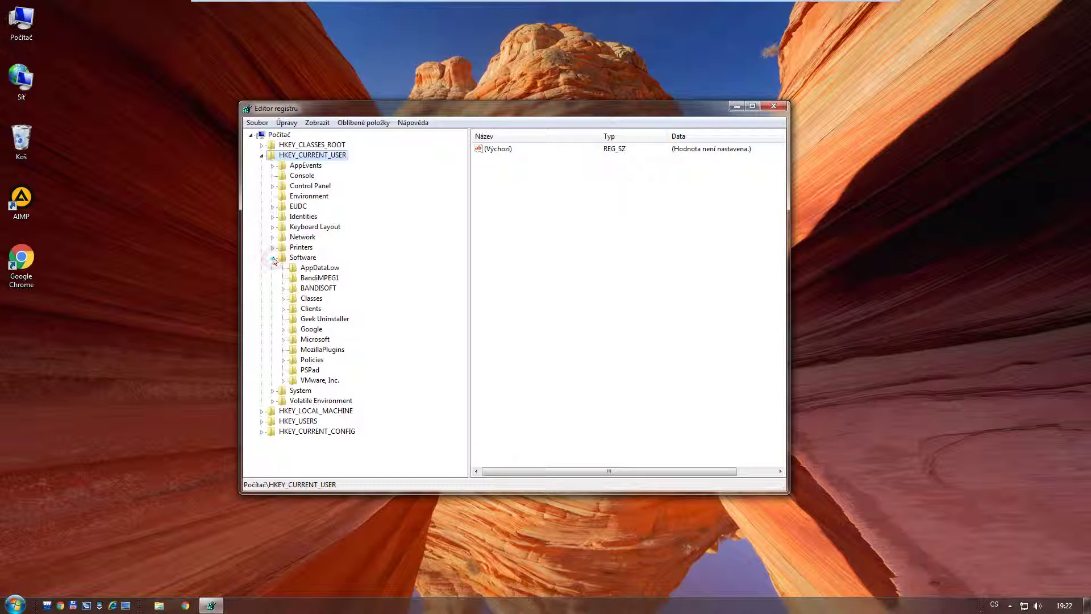
{"action": "left_click", "coordinate": [284, 339]}
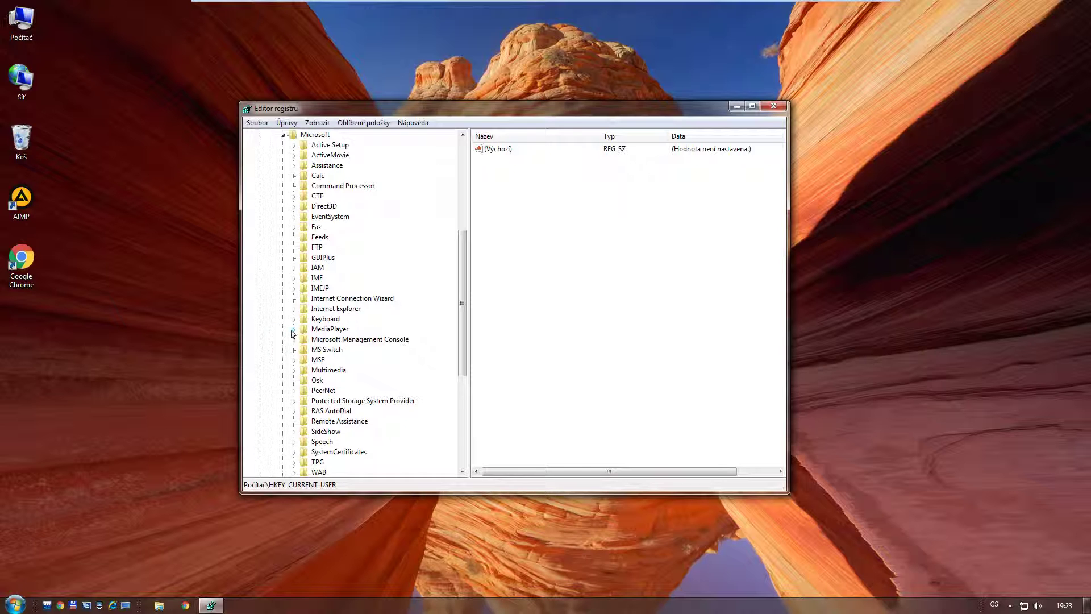
{"action": "scroll", "coordinate": [297, 310], "scroll_direction": "down", "scroll_amount": 5}
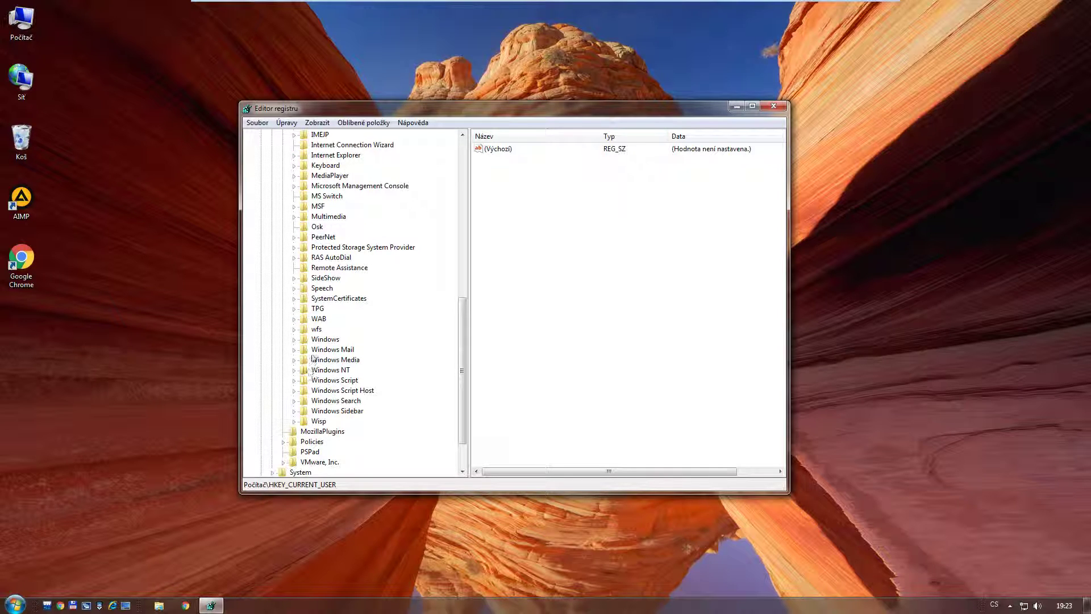
{"action": "left_click", "coordinate": [294, 341]}
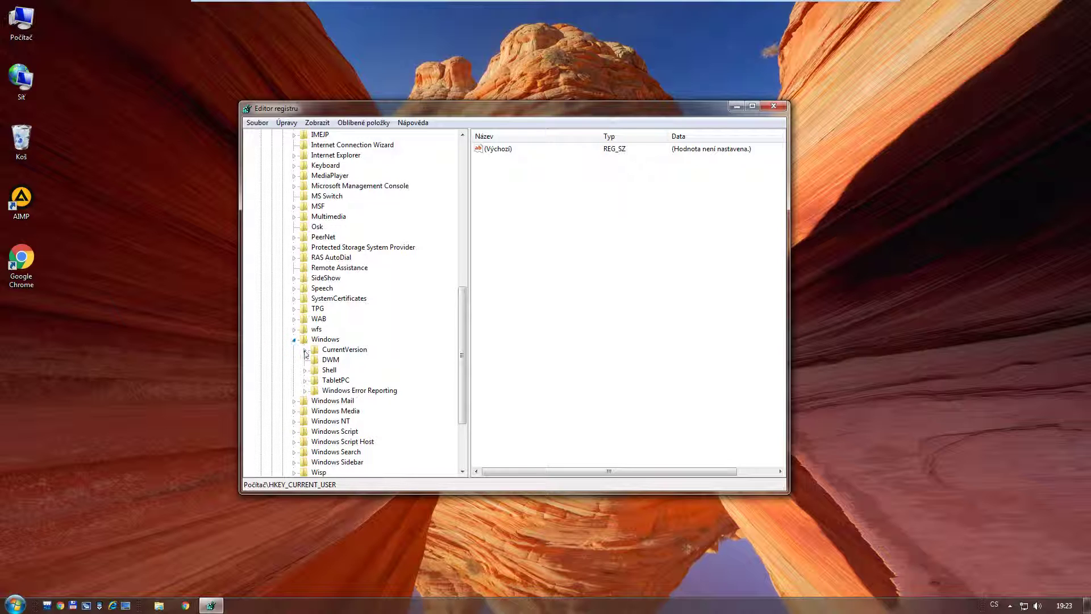
{"action": "left_click", "coordinate": [304, 350]}
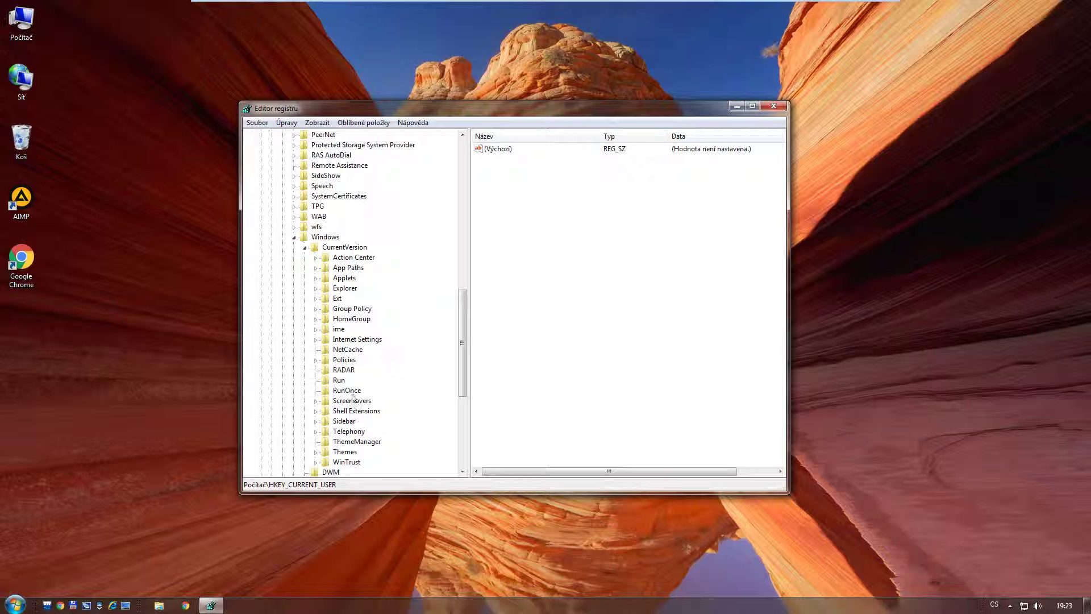
{"action": "left_click", "coordinate": [316, 360]}
{"action": "left_click", "coordinate": [353, 370]}
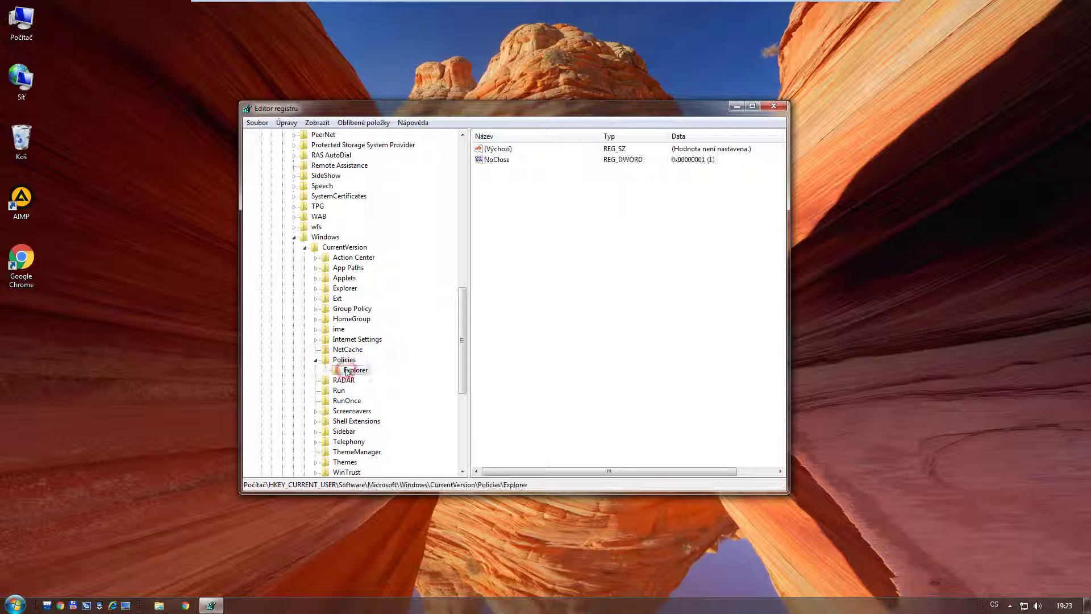
View the NoClose value's data without changing it, and delete the Explorer subkey under Policies.
{"action": "double_click", "coordinate": [502, 161]}
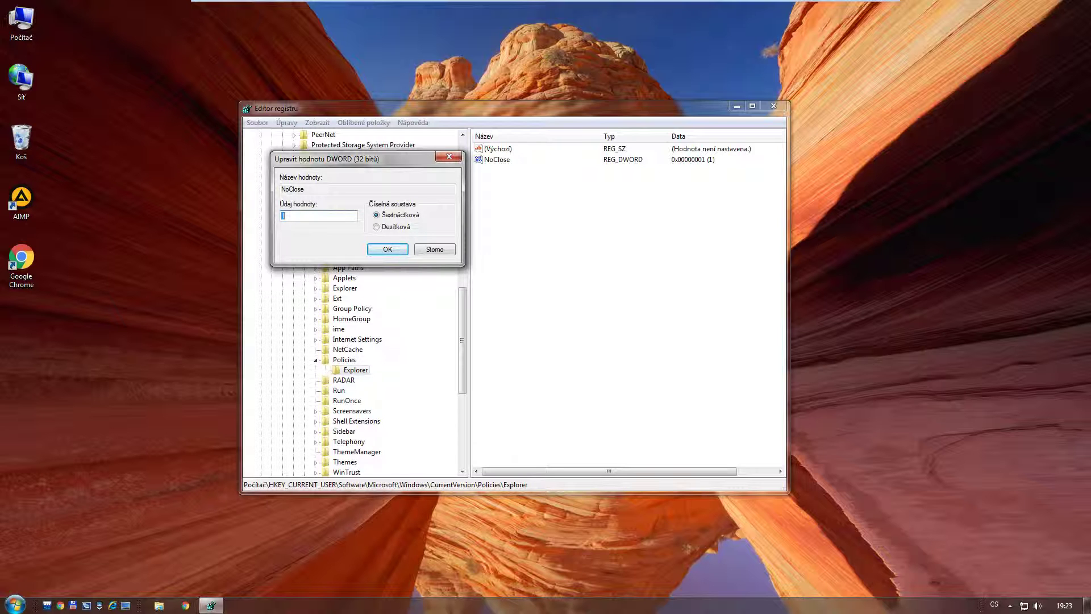
{"action": "left_click", "coordinate": [435, 249]}
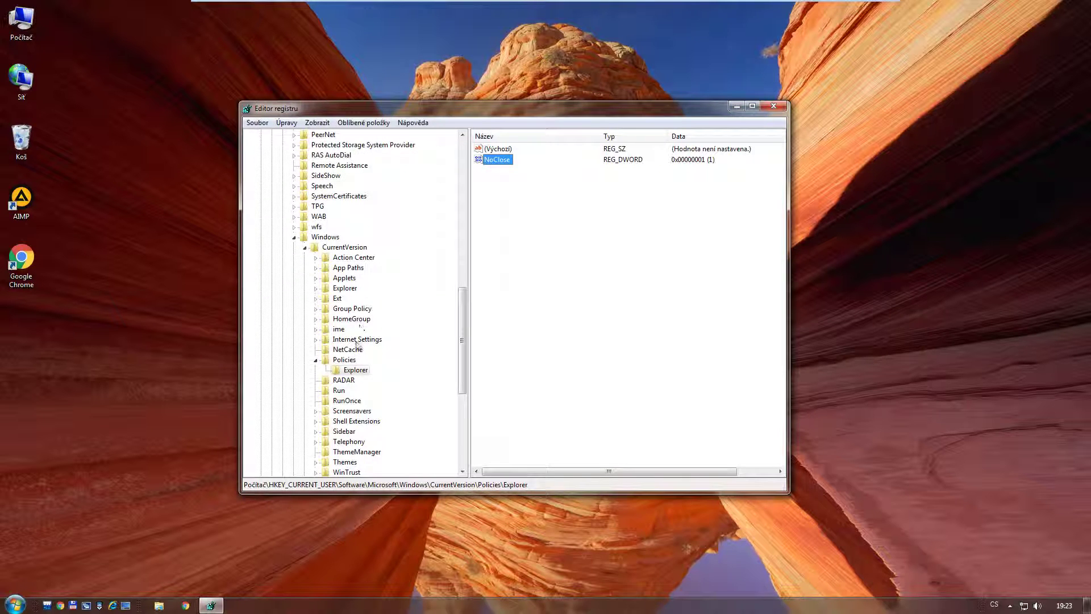
{"action": "right_click", "coordinate": [353, 370]}
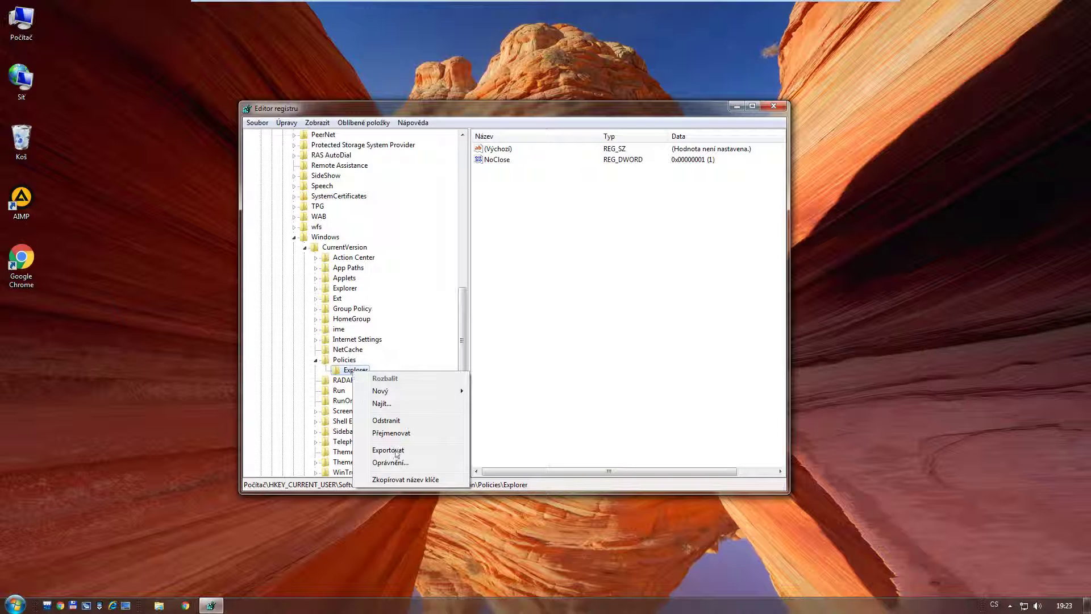
{"action": "left_click", "coordinate": [396, 420]}
{"action": "left_click", "coordinate": [586, 302]}
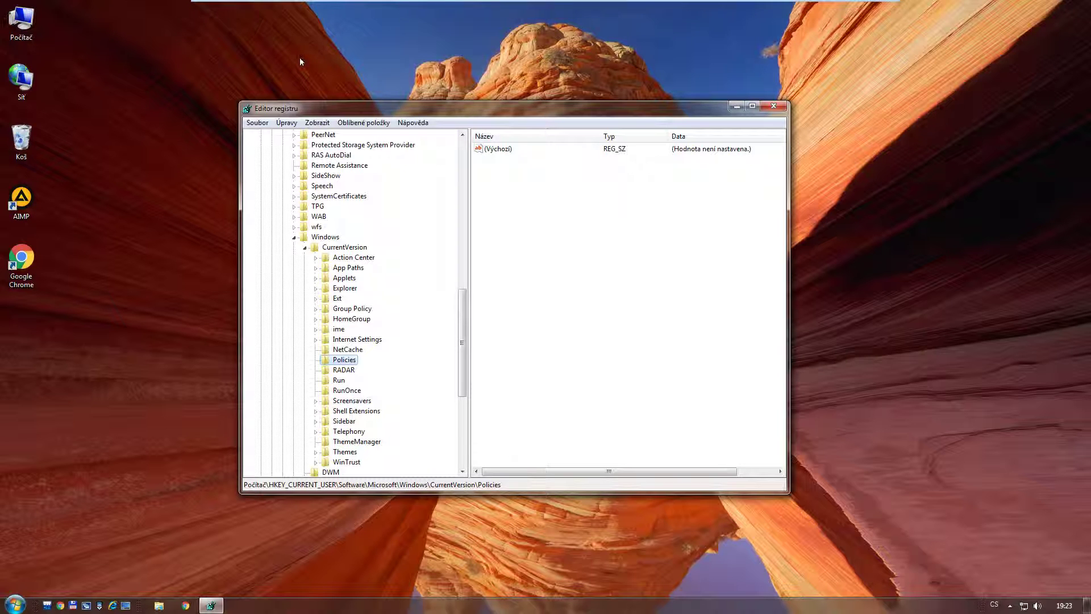
Restart the Windows 7 guest from VMware Workstation Player and confirm the reset of the virtual machine.
{"action": "mouse_move", "coordinate": [287, 5]}
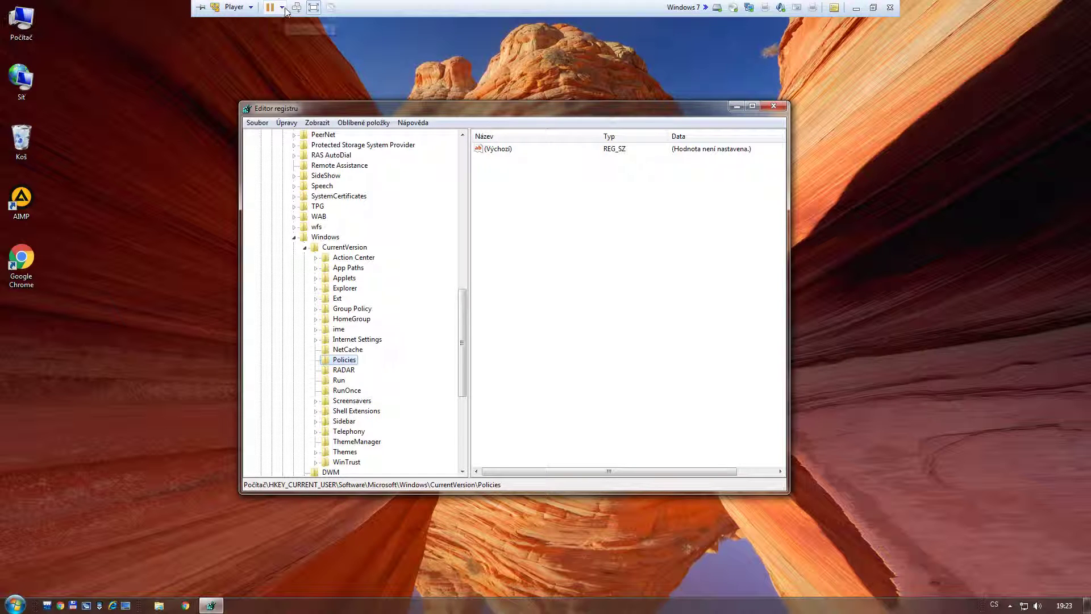
{"action": "left_click", "coordinate": [282, 7]}
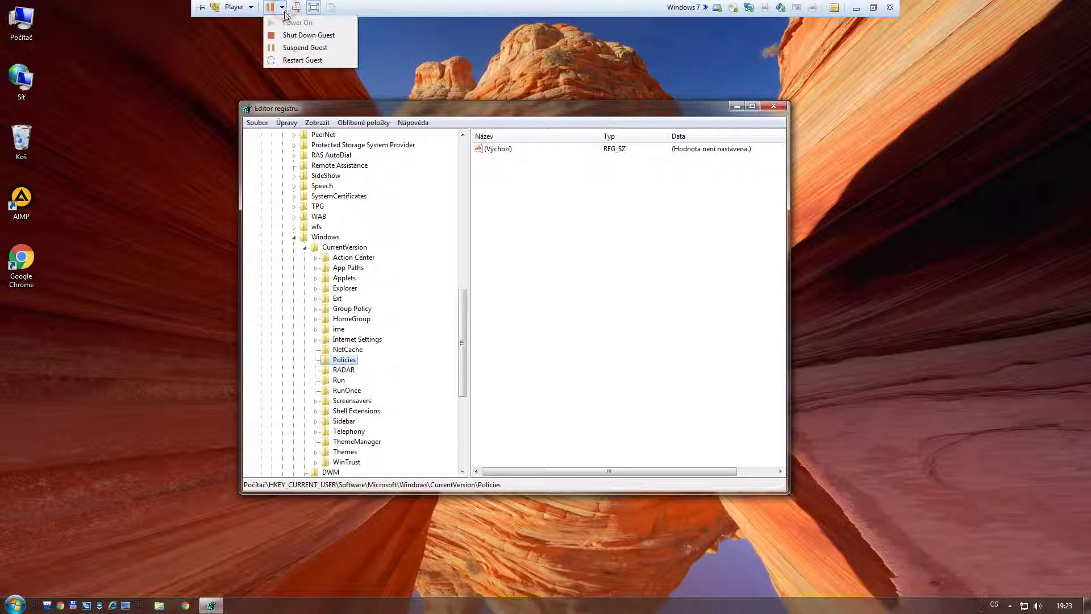
{"action": "left_click", "coordinate": [296, 62]}
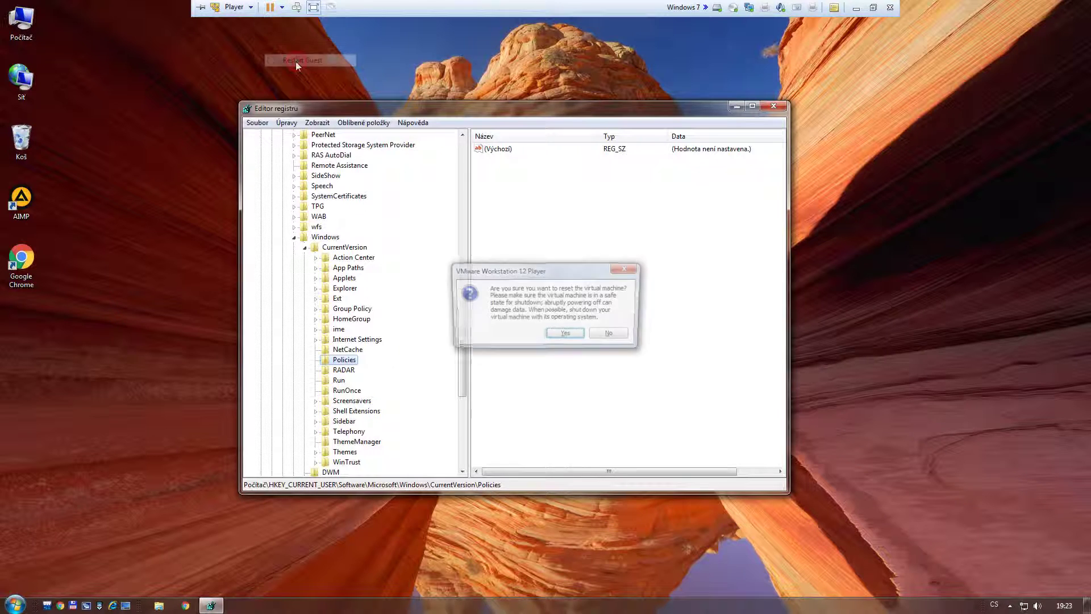
{"action": "left_click", "coordinate": [561, 336]}
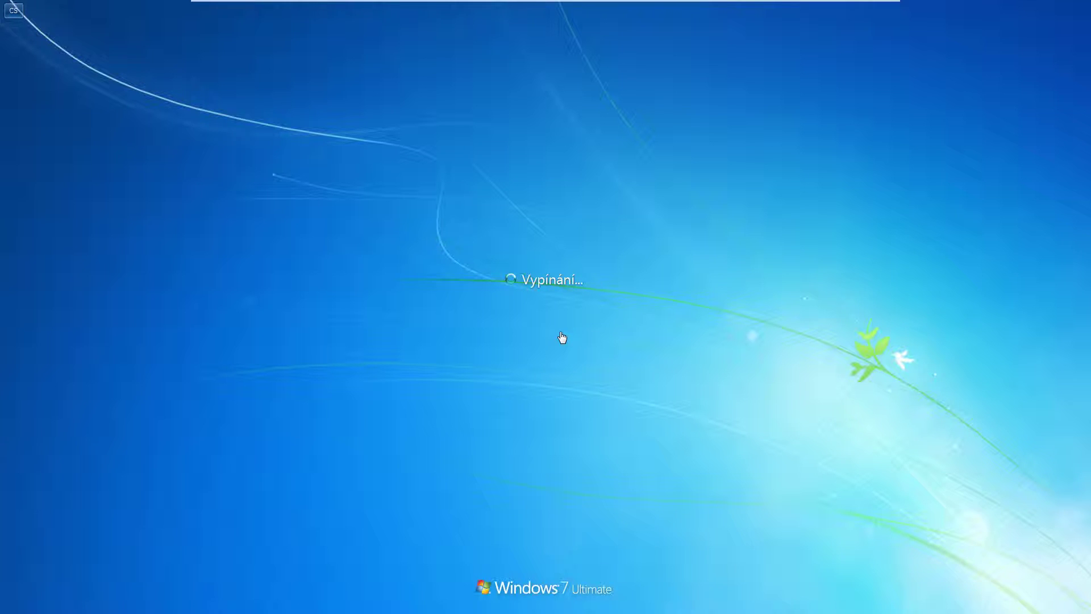